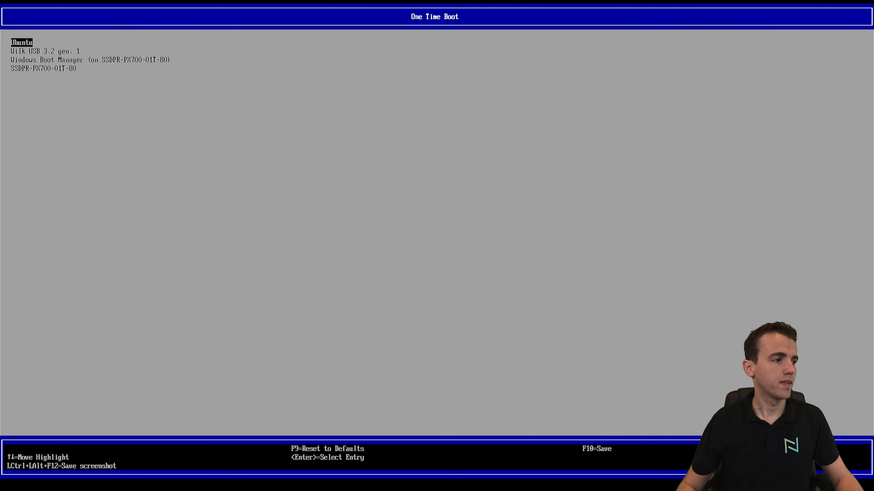
- Boot from the Wilk USB 3.2 gen. 1 drive and highlight the Install Qubes OS R4.3.1 entry
key(Down)
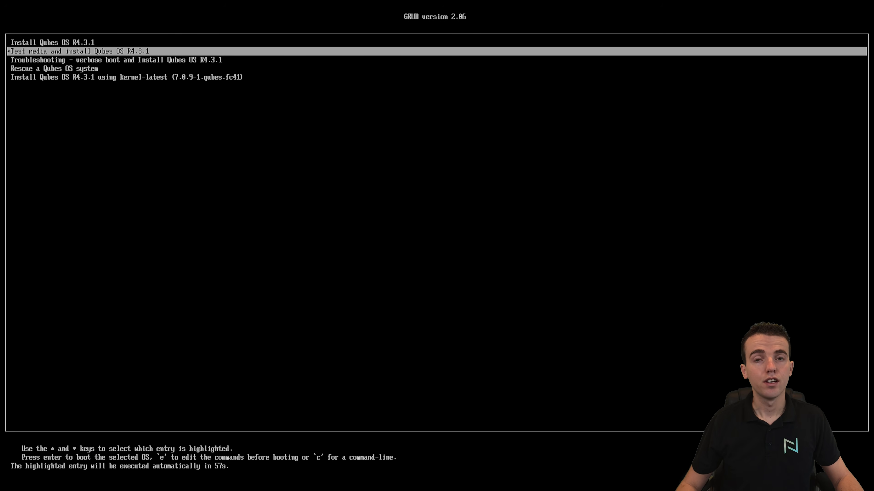
key(Up)
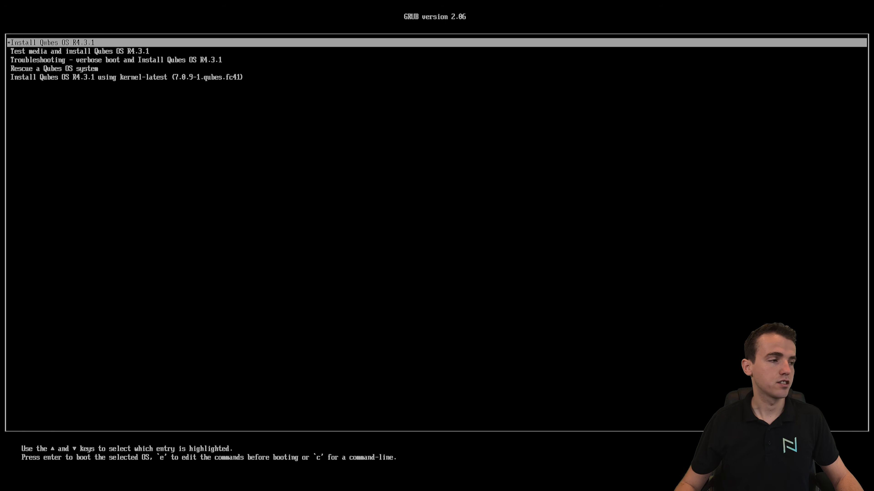
- Review the installer's boot entries, including troubleshooting, rescue and kernel-latest, and return to the standard install entry
key(Down)
key(Down)
key(Down)
key(Down)
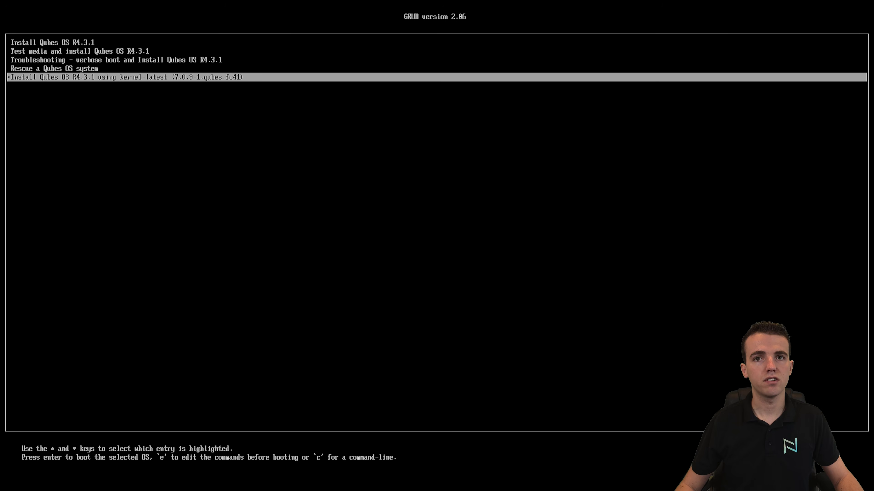
key(Up)
key(Up)
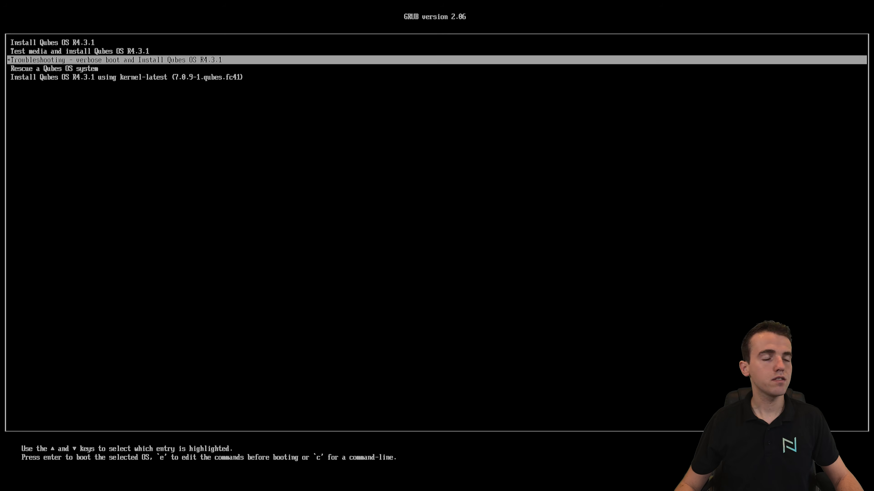
key(Up)
key(Up)
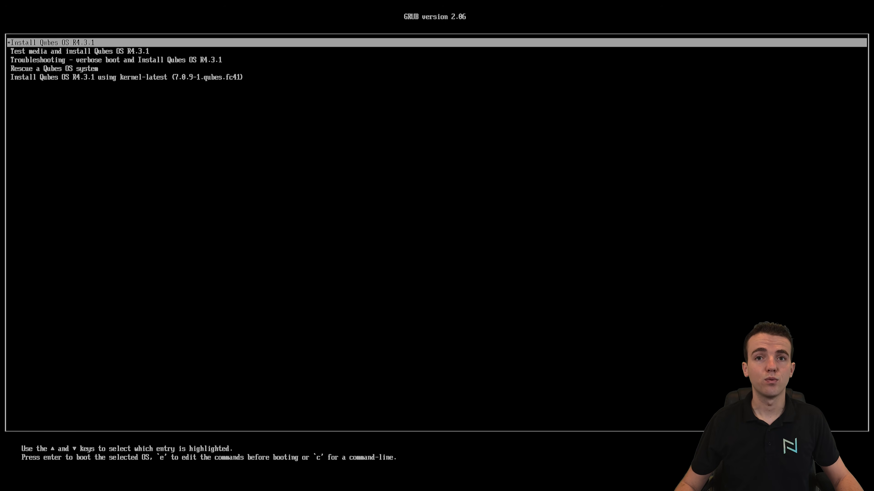
key(Down)
key(Down)
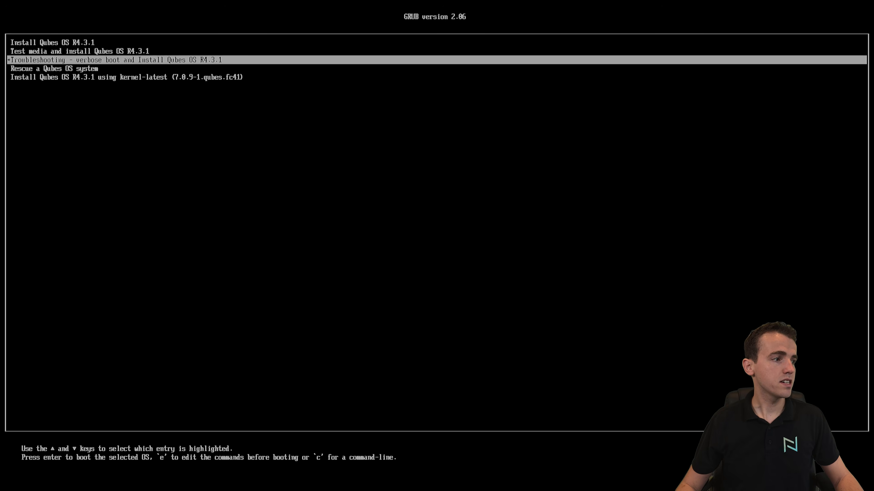
key(Down)
key(Down)
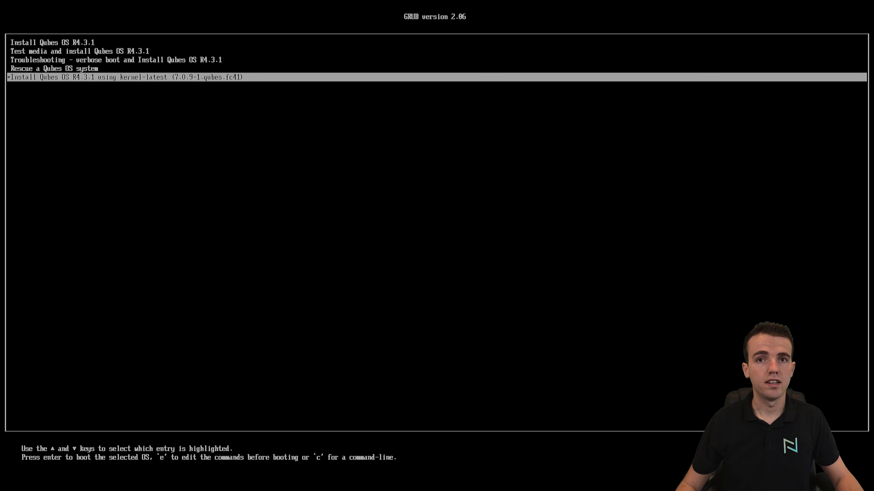
key(Up)
key(Up)
key(Up)
key(Up)
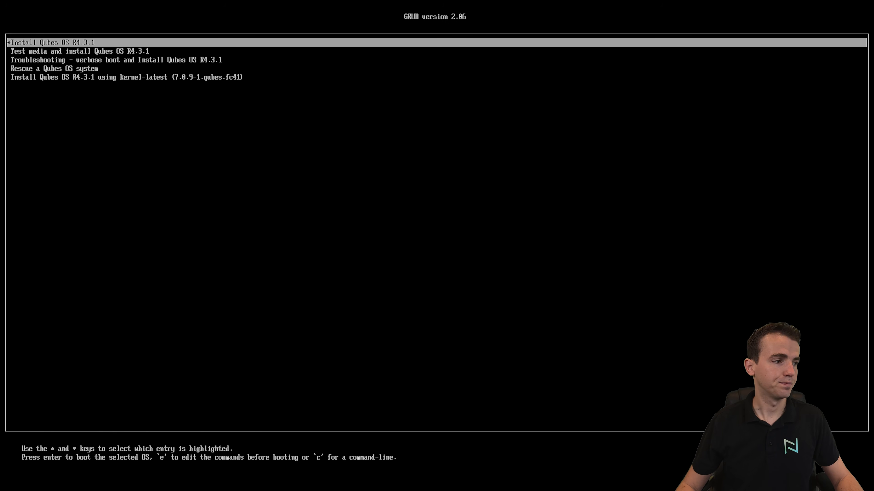
- Start the Install Qubes OS R4.3.1 entry and continue the installation in English (United States)
key(Return)
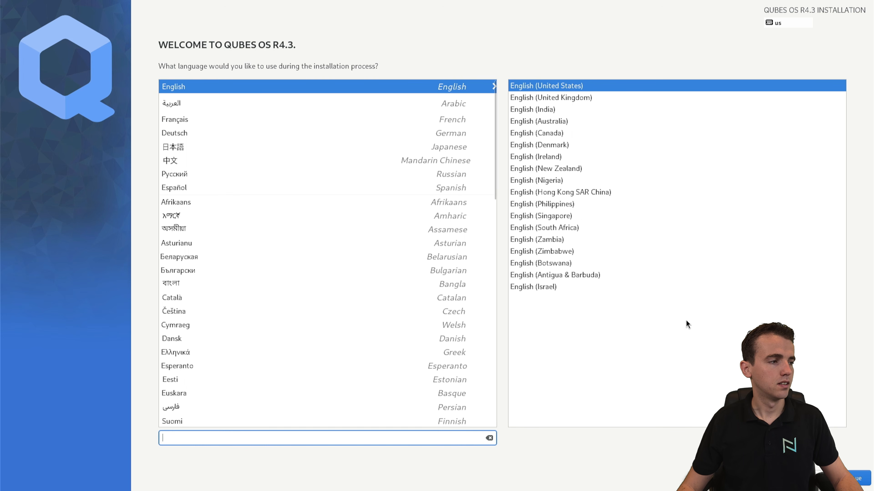
click(845, 478)
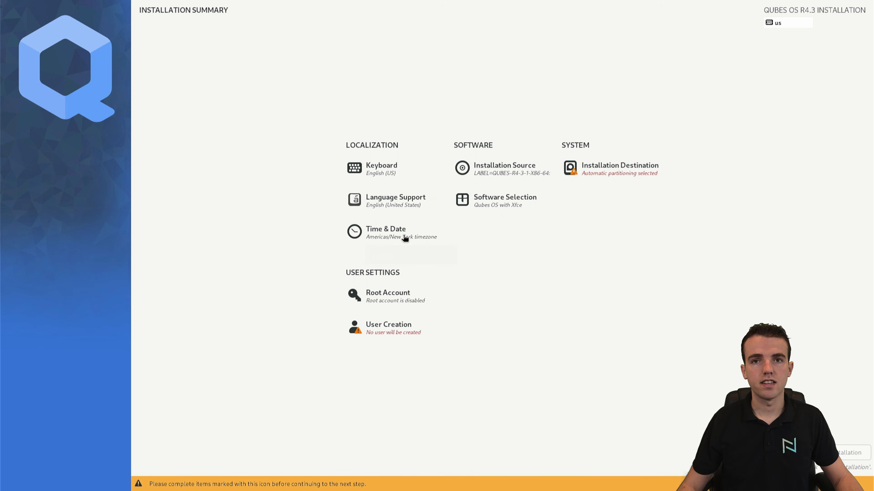
- Set the time zone region to Europe with Amsterdam as the city, using the 24-hour time format
click(382, 234)
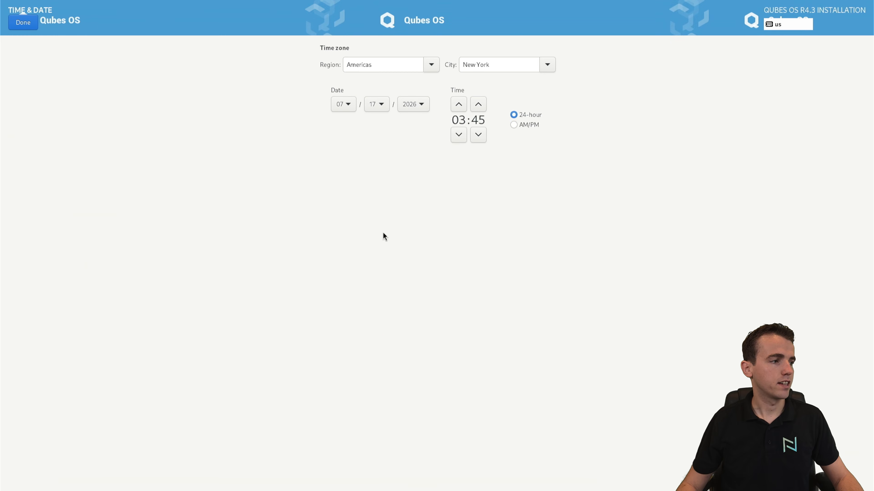
click(432, 66)
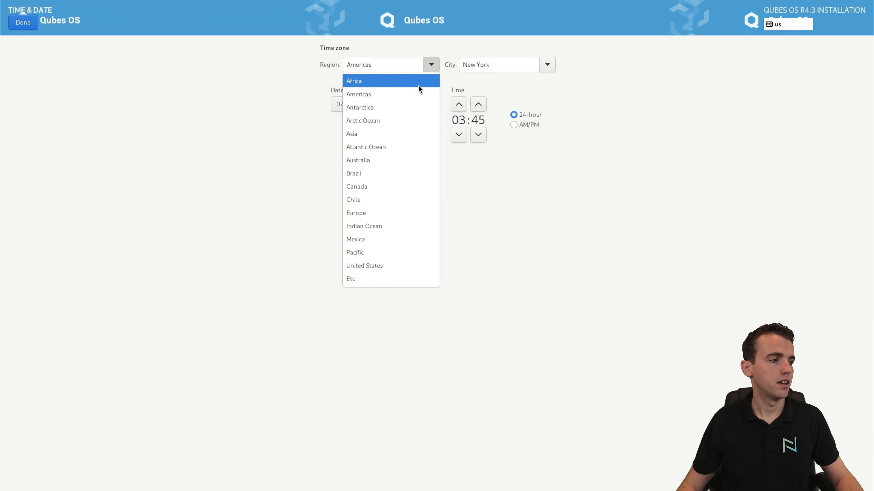
click(382, 208)
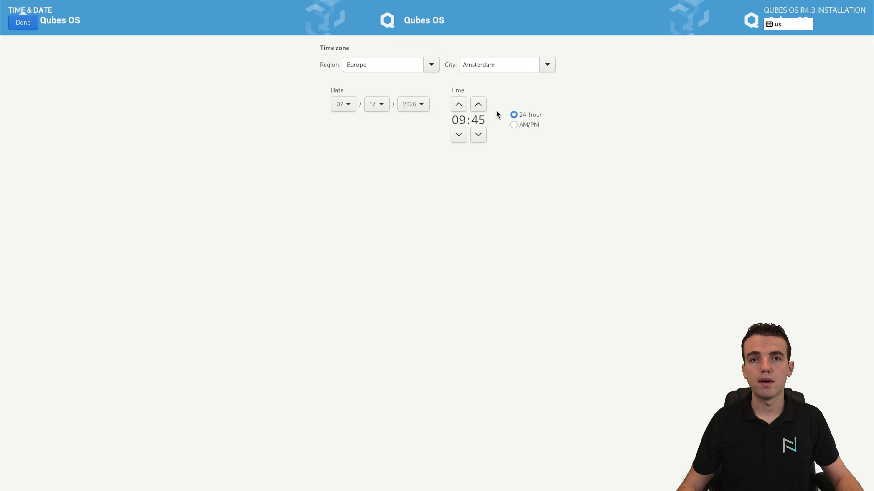
click(516, 123)
click(515, 115)
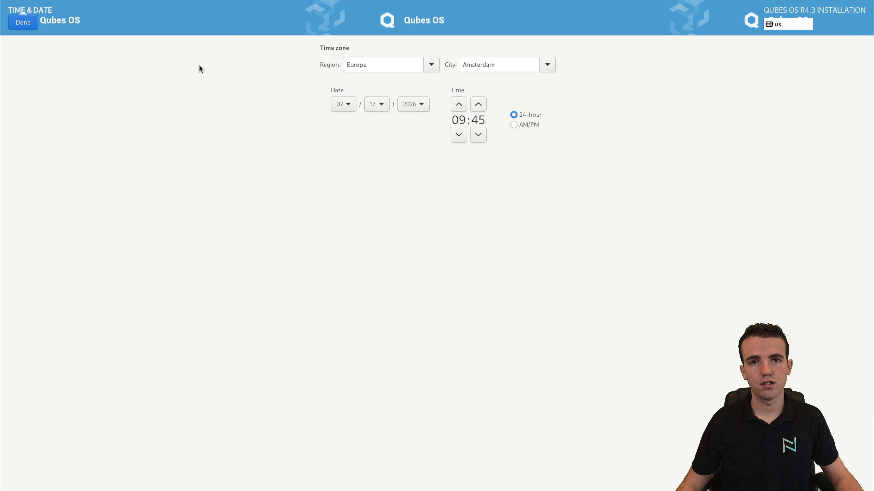
click(27, 26)
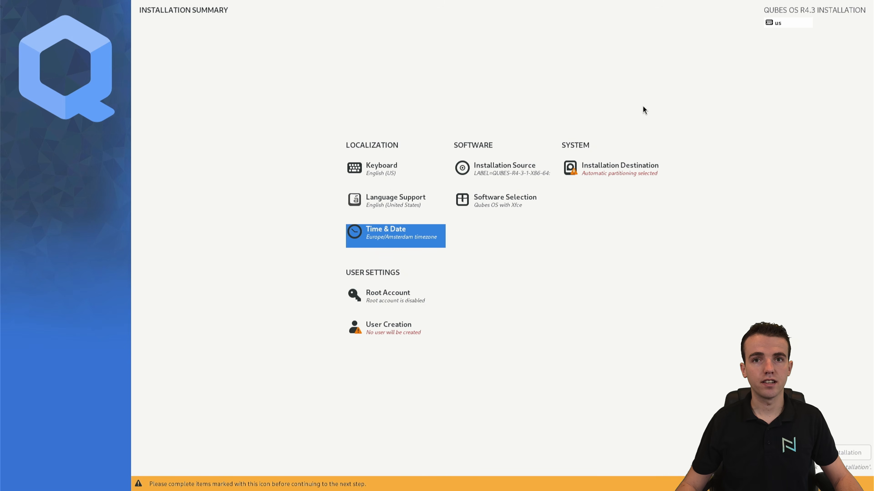
- Configure the installation destination to free up space by removing or shrinking existing partitions, with data encryption enabled
click(595, 165)
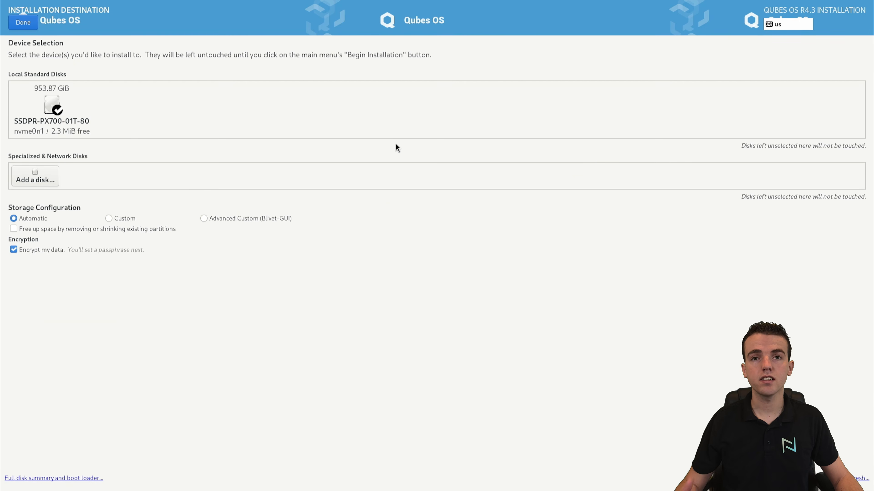
click(54, 231)
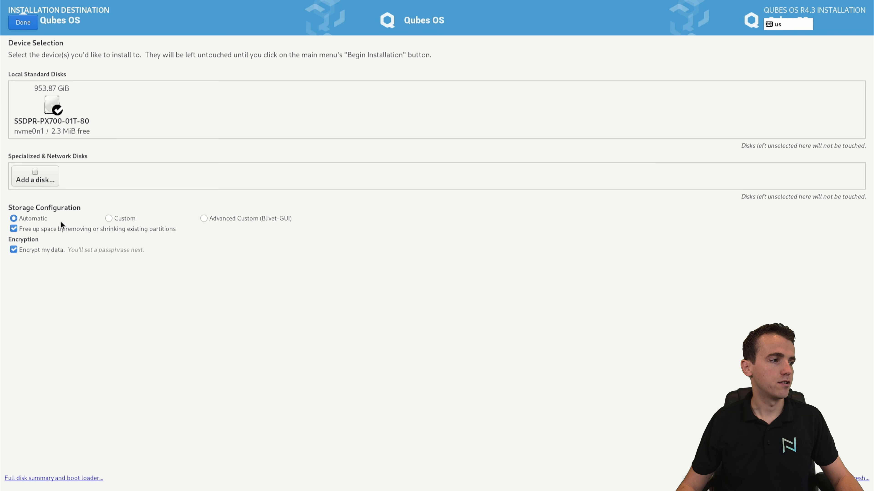
click(47, 250)
click(47, 250)
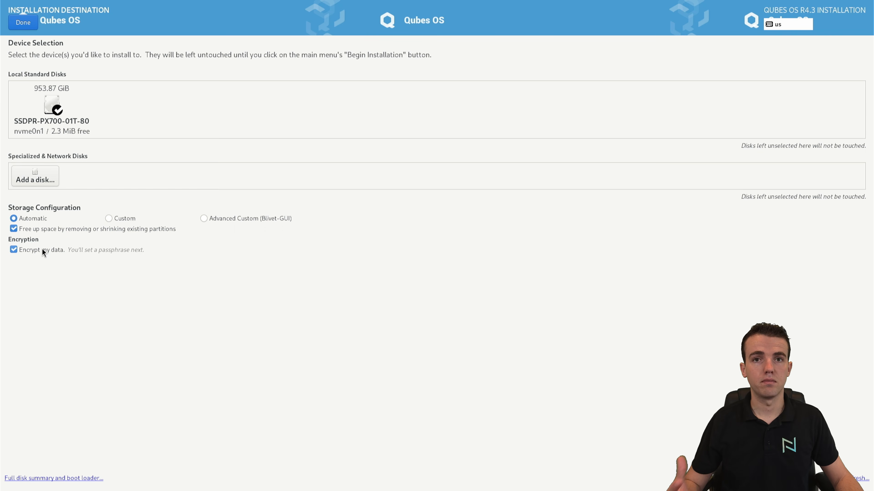
click(22, 22)
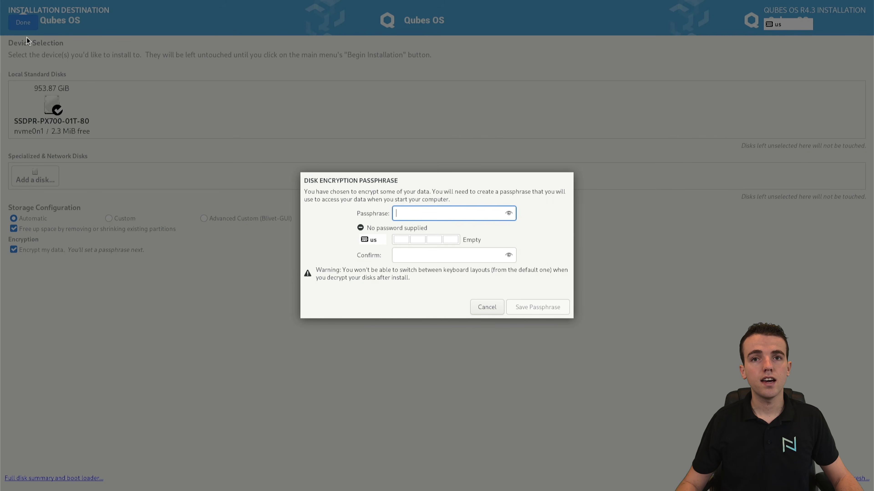
- Enter and confirm the disk encryption passphrase, and save it
text(•••••••)
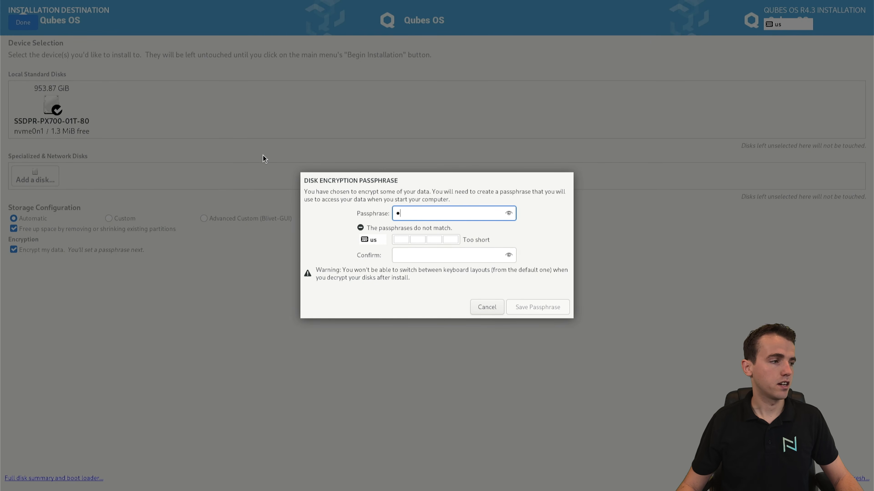
text(••••••••••••••••)
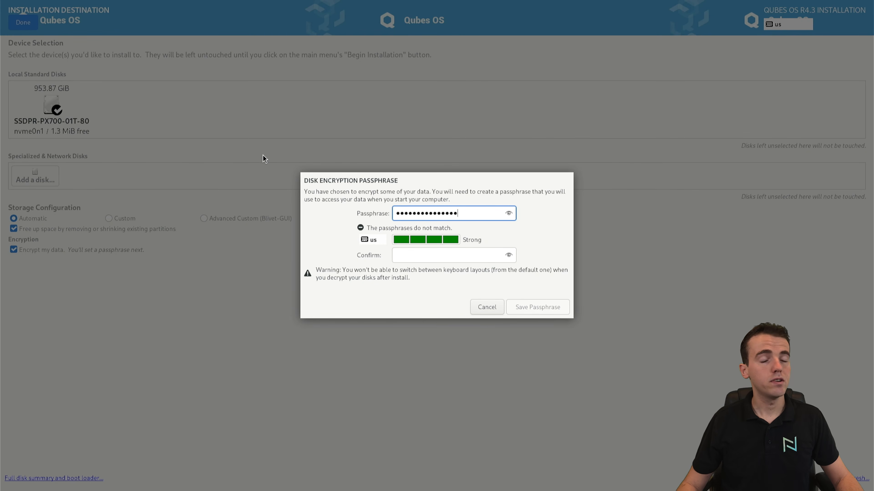
text(•••)
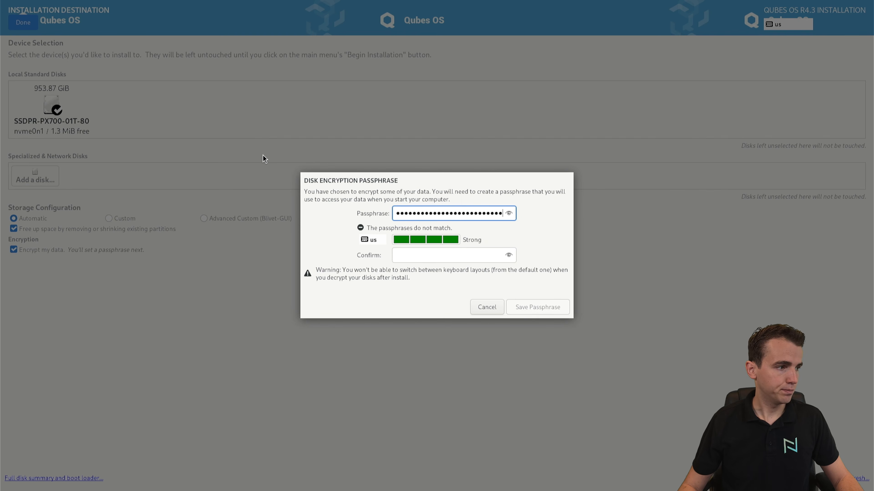
key(Tab)
text(••••••••••••••••)
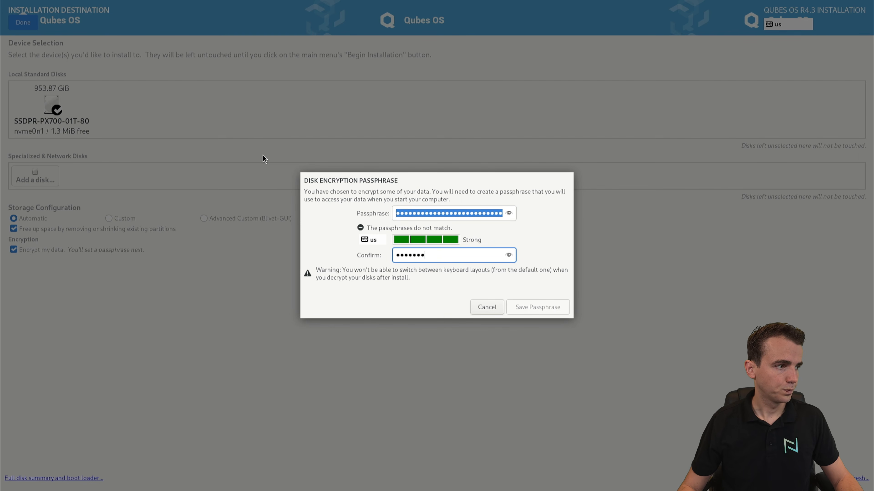
text(•••••••••)
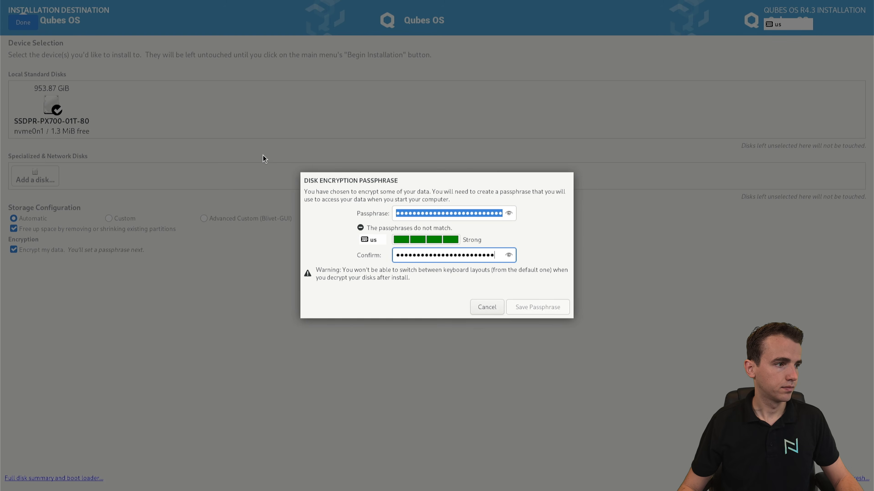
key(Return)
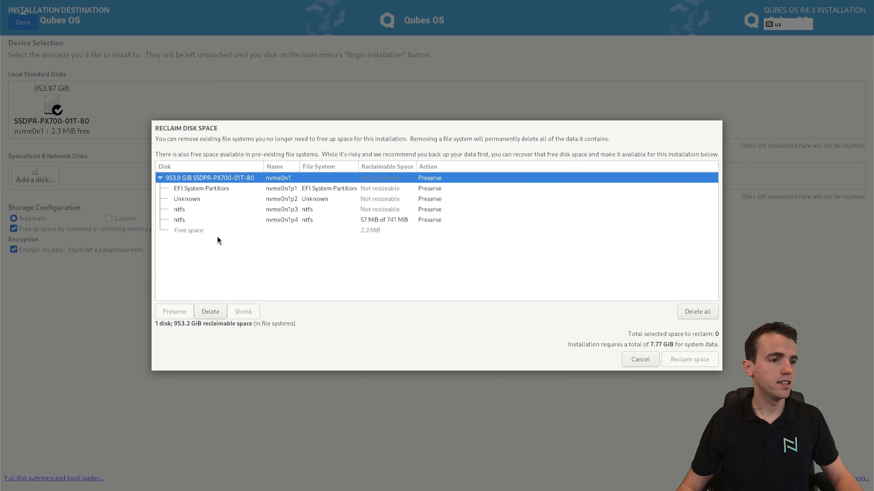
- Mark all existing partitions on the SSDPR-PX700-01T-80 disk for deletion and reclaim the space
click(701, 312)
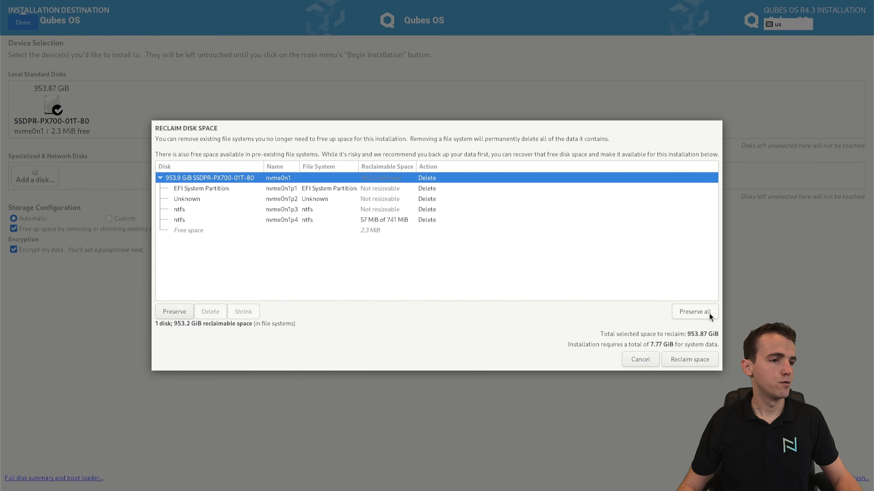
click(693, 360)
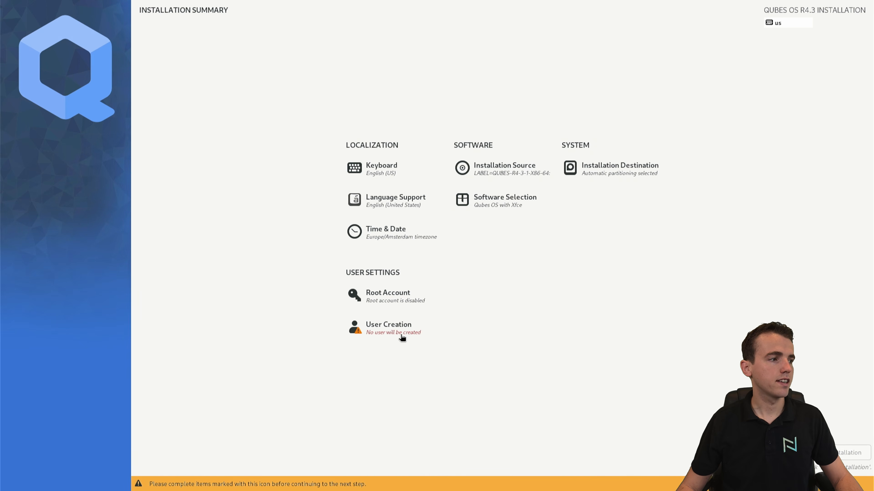
- Create the user account by entering the user's full name and entering and confirming the account password
click(385, 331)
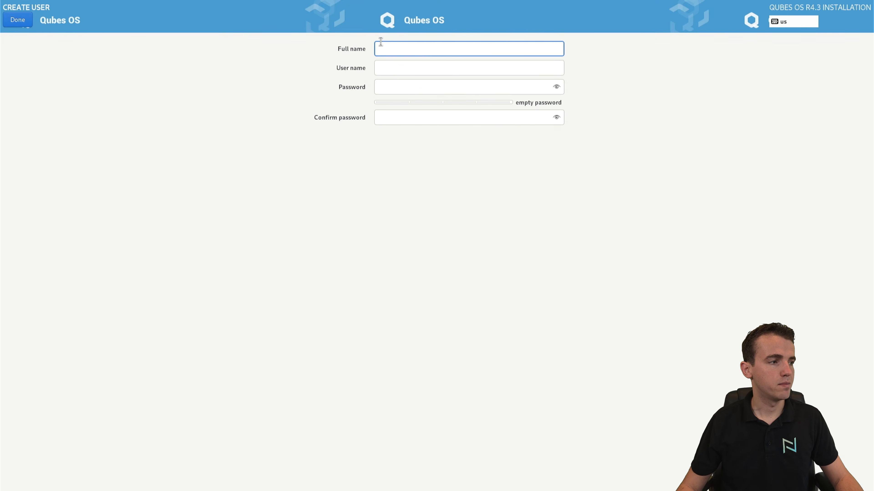
text(Wessel)
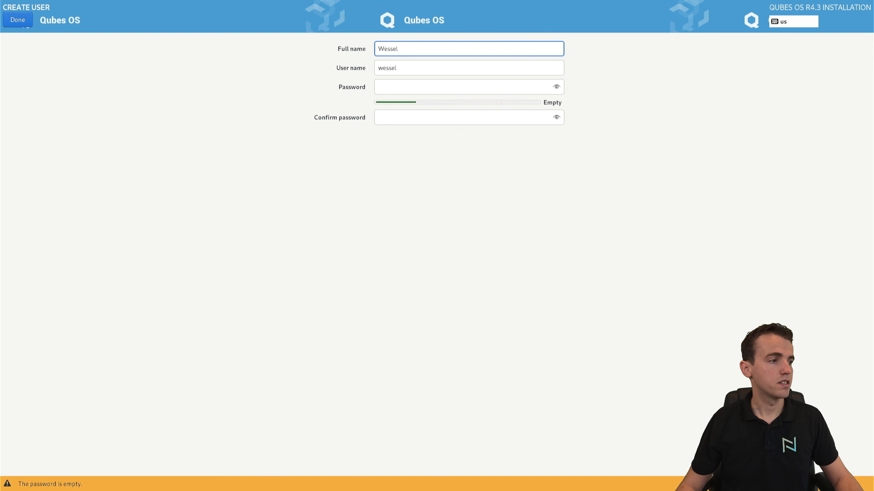
key(Tab)
key(Tab)
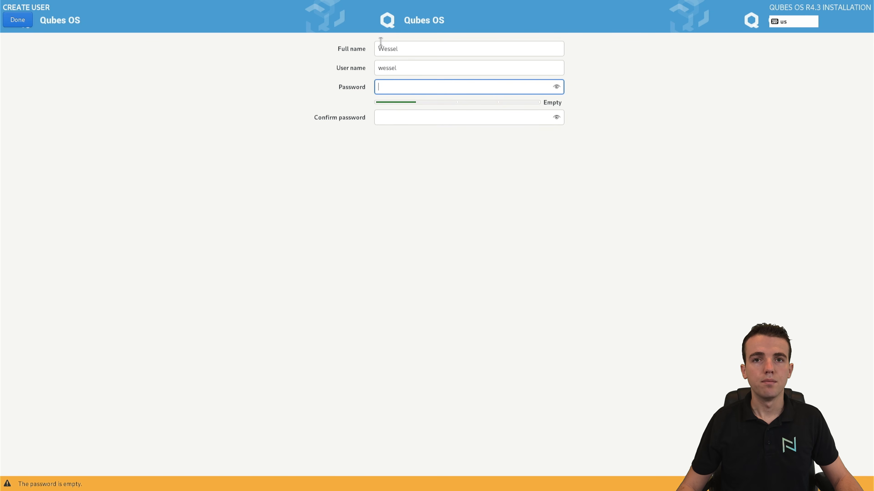
text(••••••••••••)
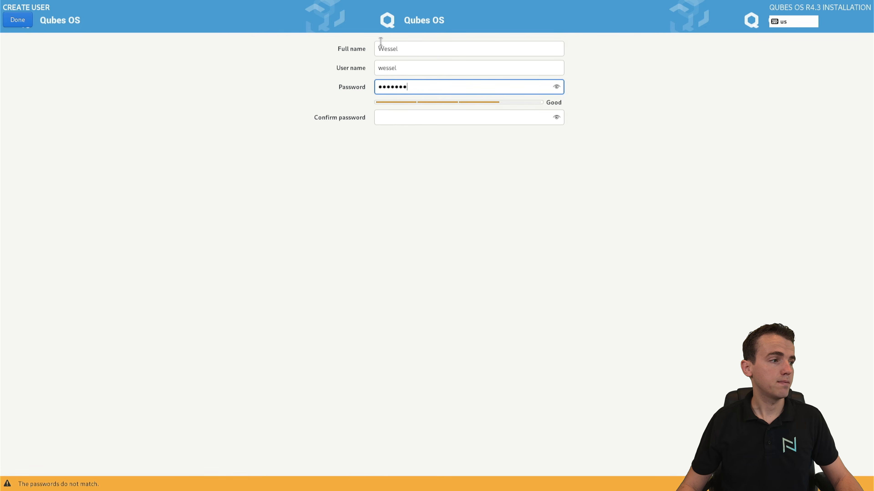
text(•••••••••••••••••••)
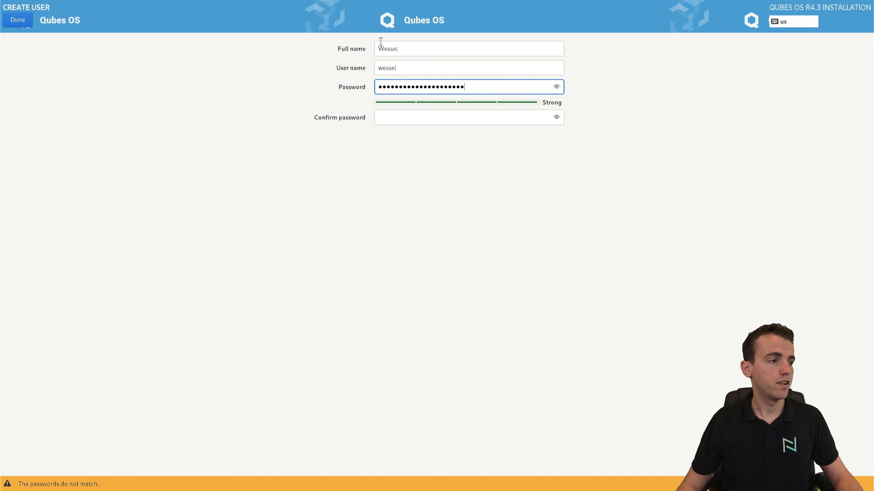
key(Tab)
text(••)
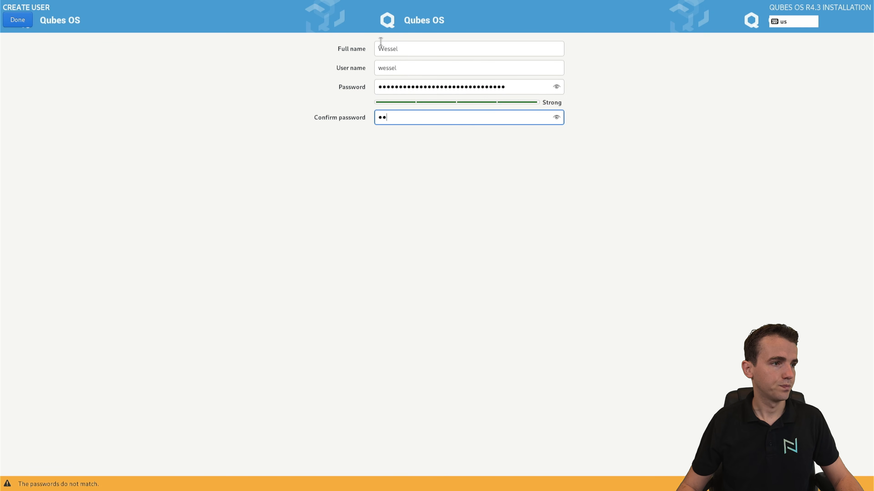
text(•••••••••••••••••••••••••••••)
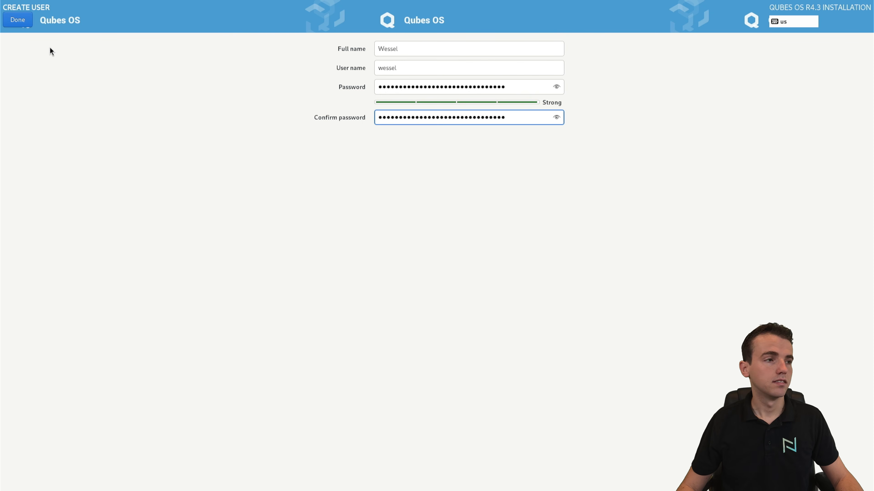
click(19, 20)
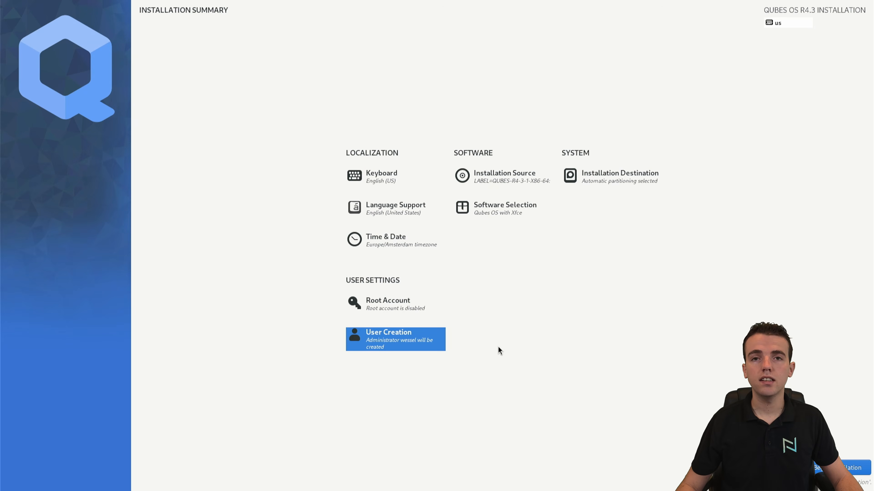
- Begin the Qubes OS installation with the configured settings and reboot the system once it completes
click(849, 469)
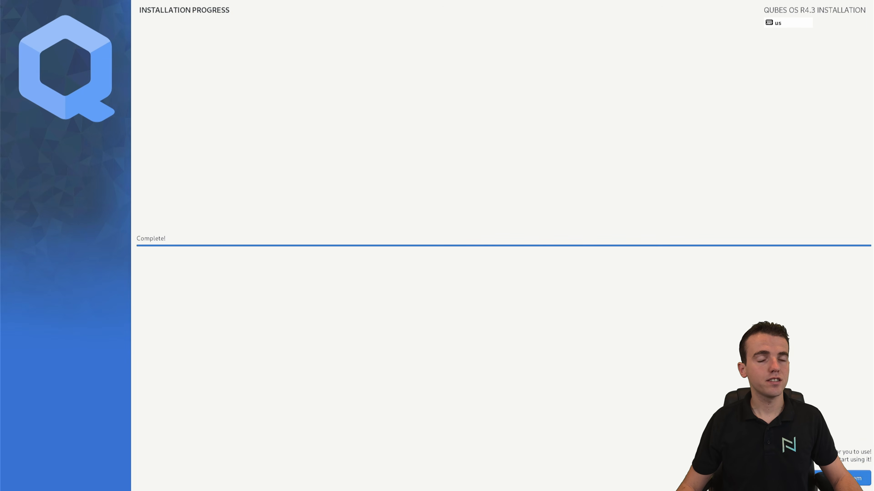
click(841, 479)
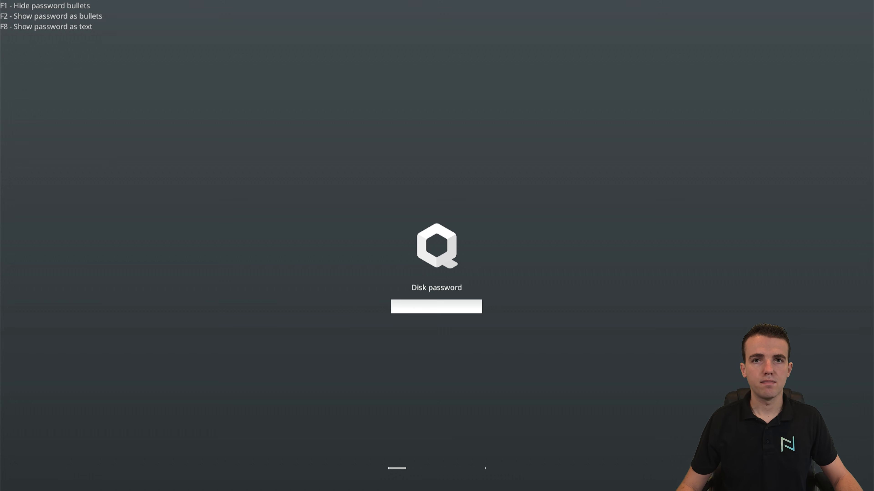
- Unlock the encrypted disk by entering the disk password at boot
text(••••••)
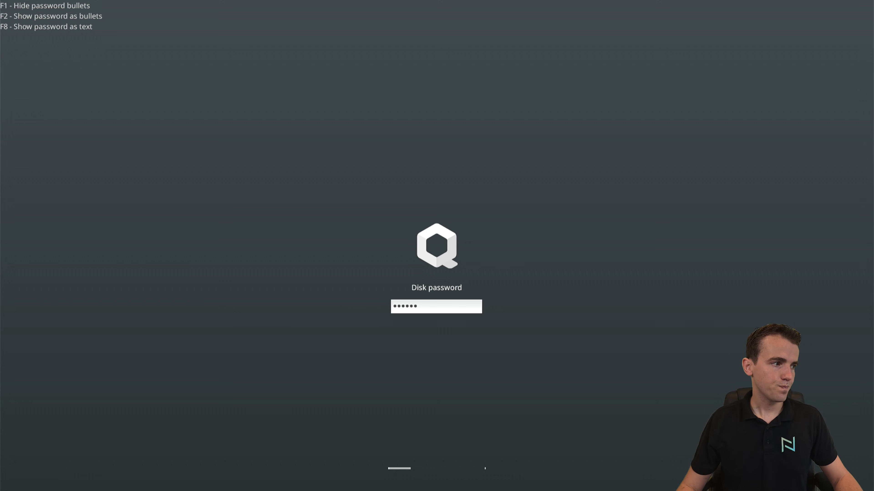
text(••••••••••••)
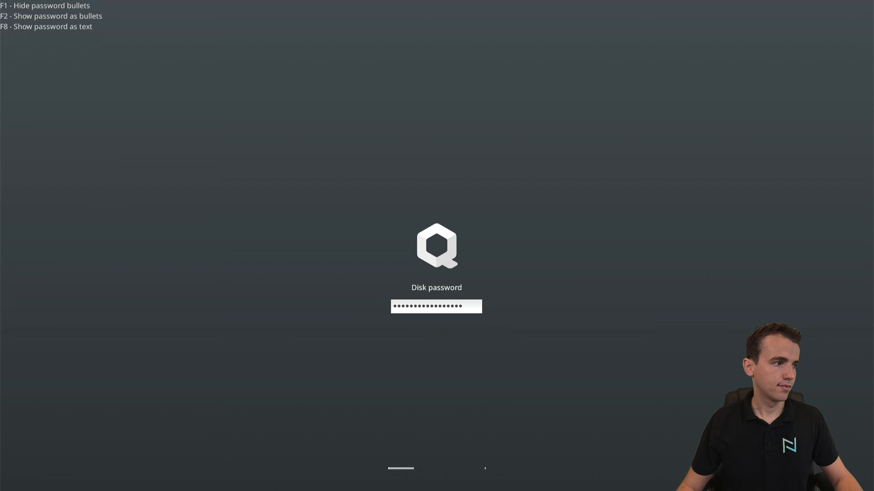
text(••••)
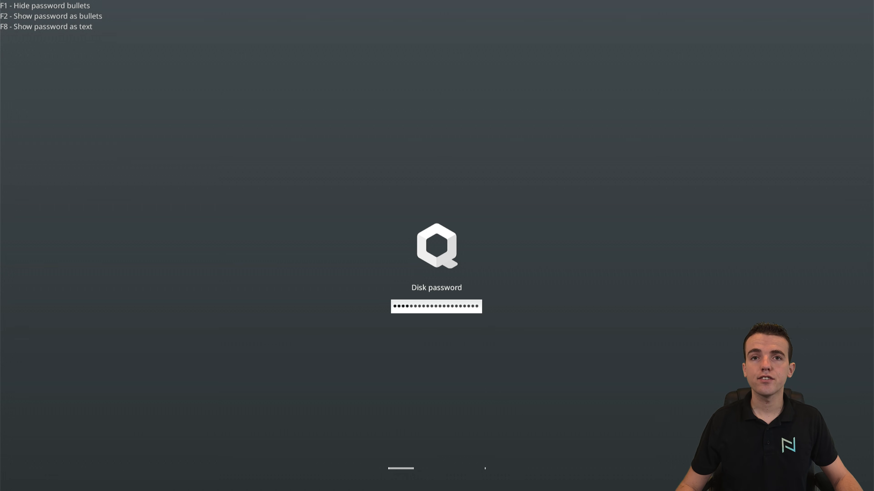
text(••••)
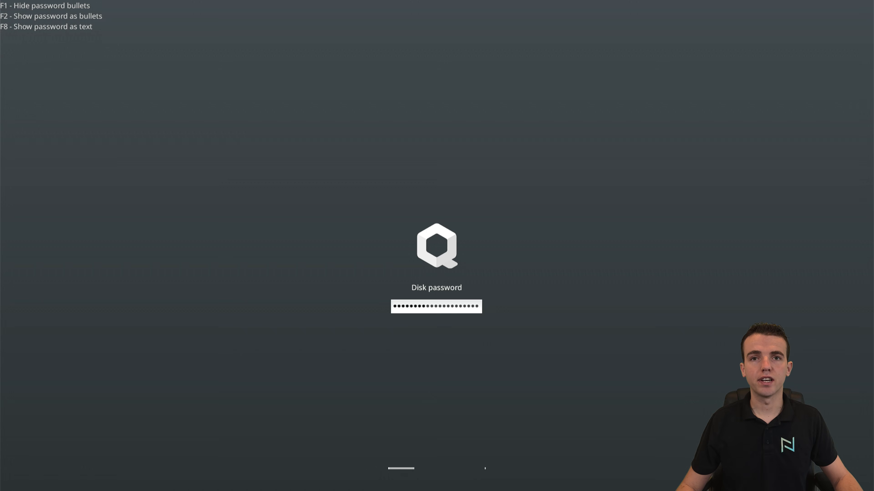
key(Return)
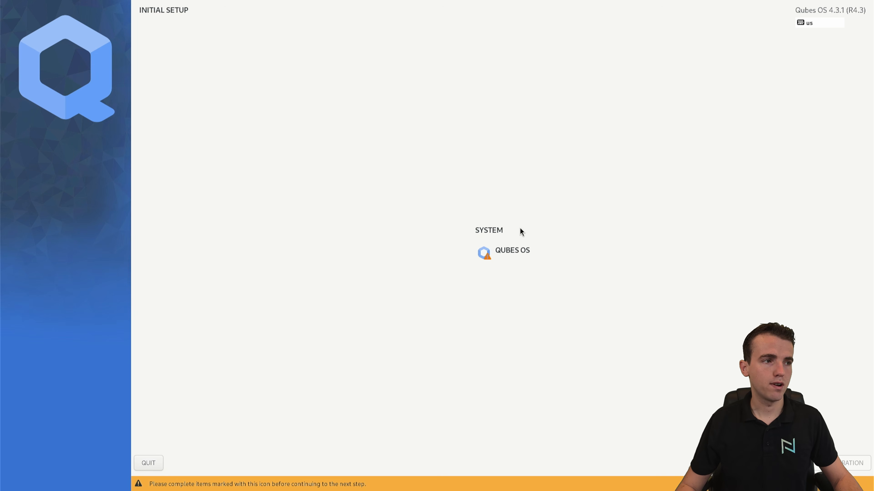
- Accept the default Qubes OS initial setup, with Fedora 43 Xfce as default template, and finish the configuration
click(498, 258)
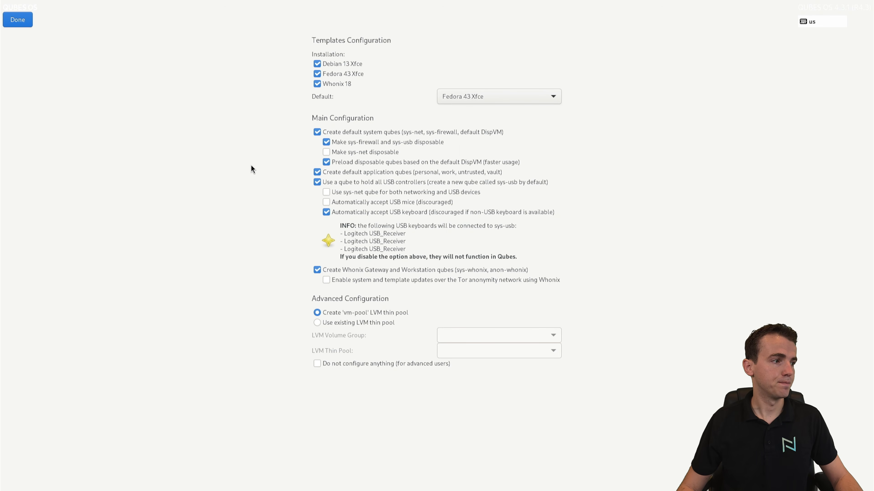
click(16, 19)
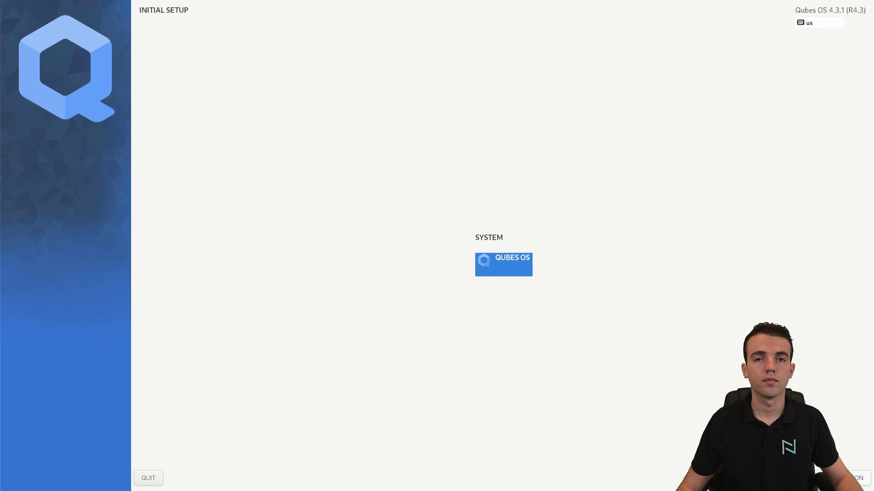
click(850, 478)
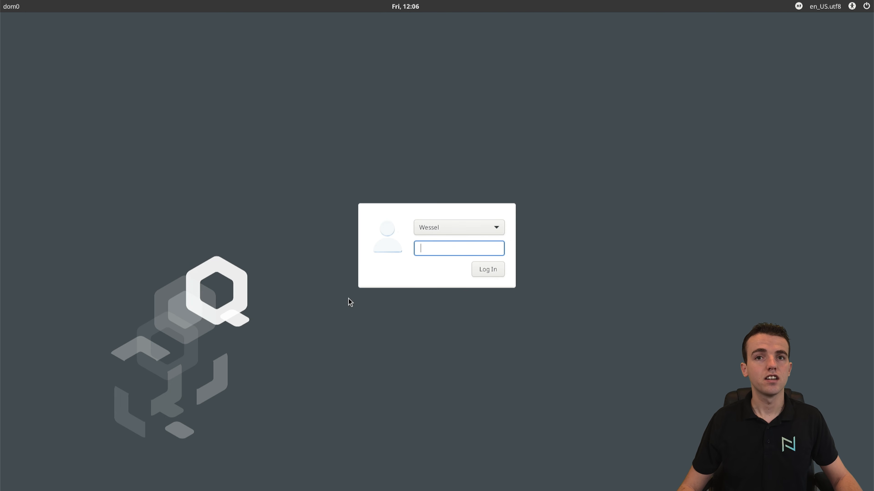
- Log in to the desktop by entering the user account password
text(••••••••••••)
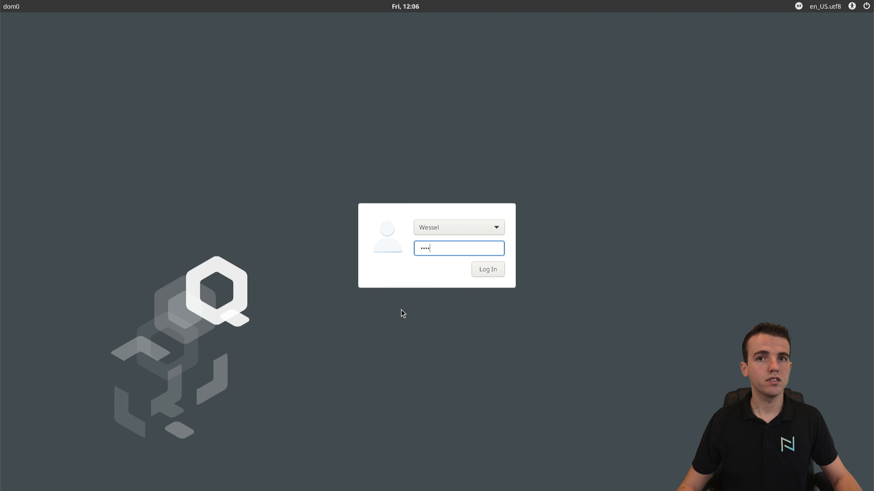
text(••••••••••••••••)
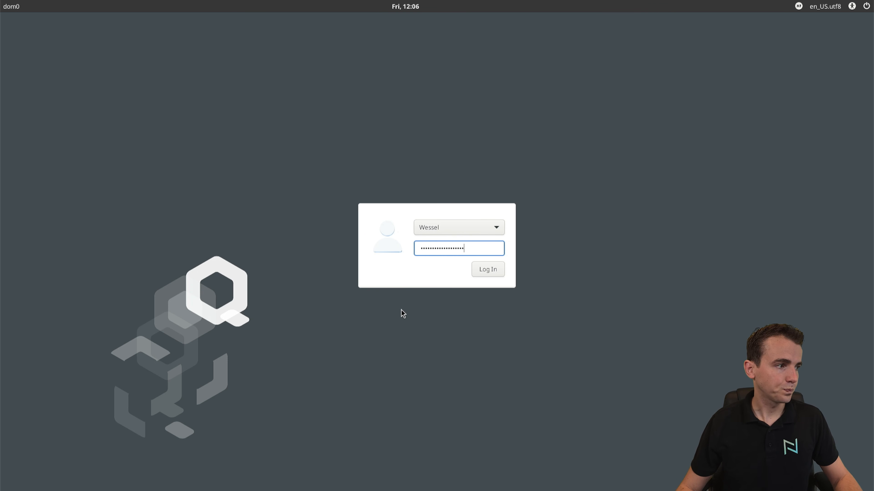
text(•••••)
key(Return)
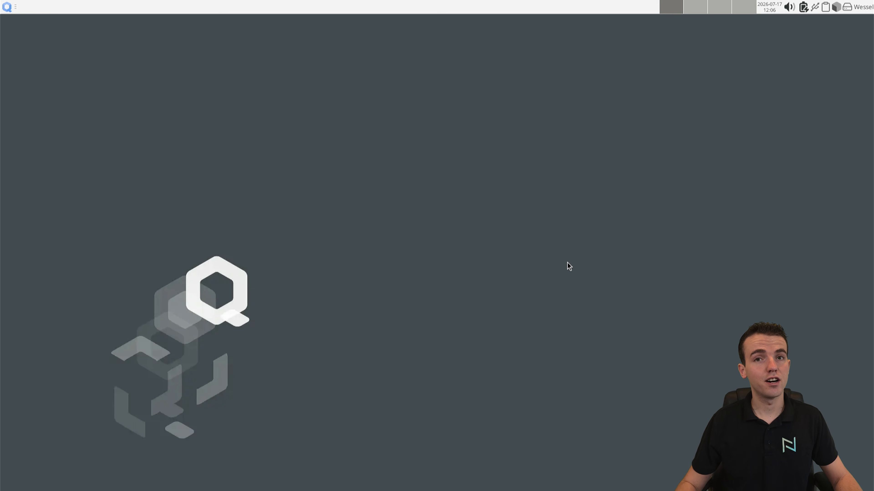
- Open the application menu to view the available qubes and their applications
click(6, 7)
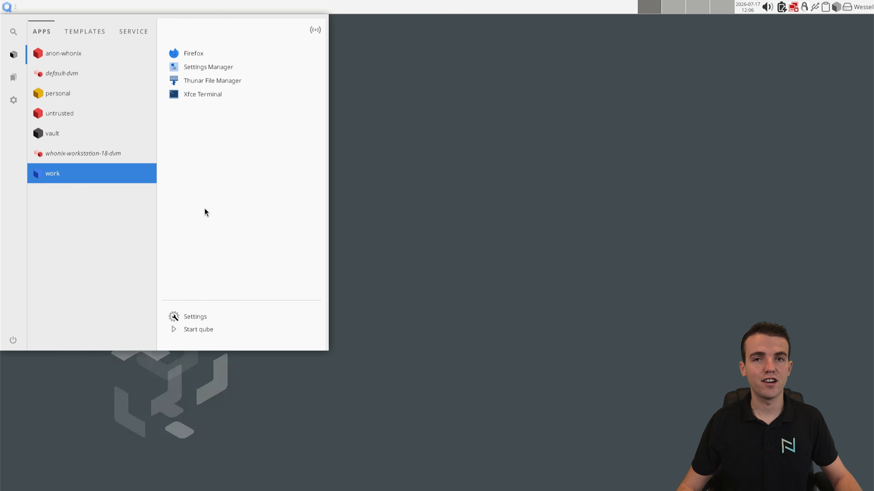